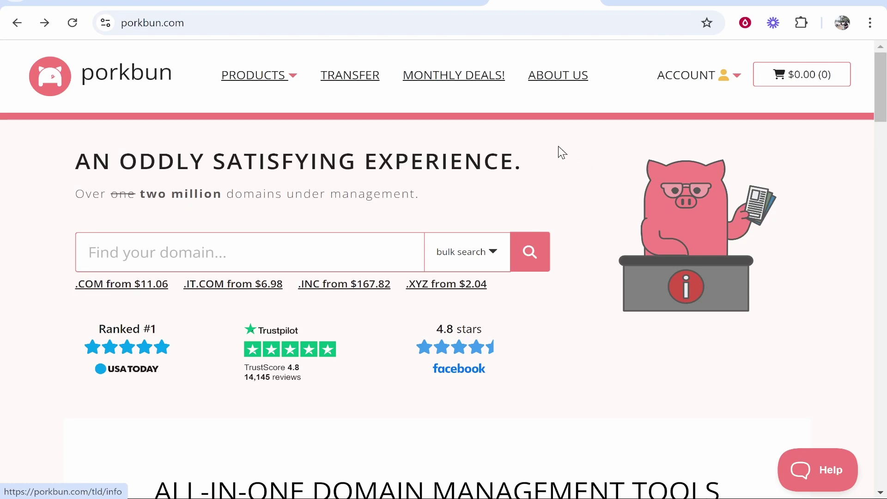
- Open the website repository from the GitHub home dashboard
click(429, 3)
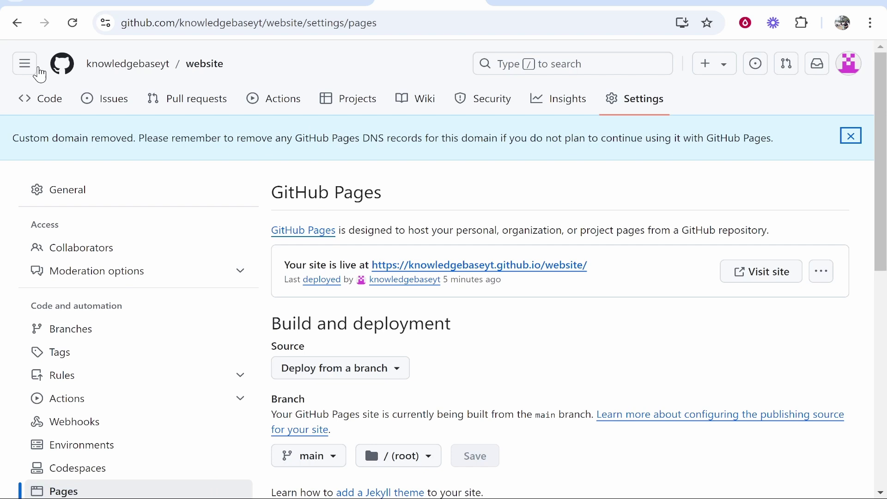
click(68, 72)
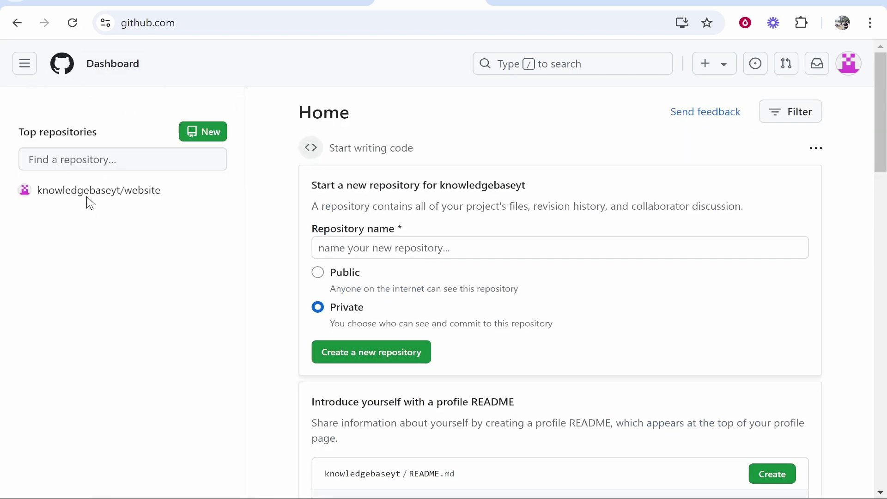
click(69, 192)
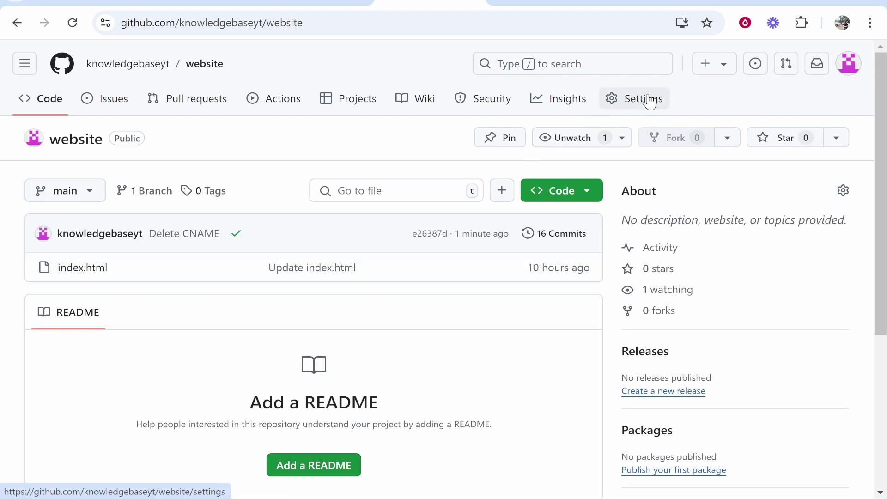
- Open the repository's Pages settings and visit the live github.io site
click(622, 100)
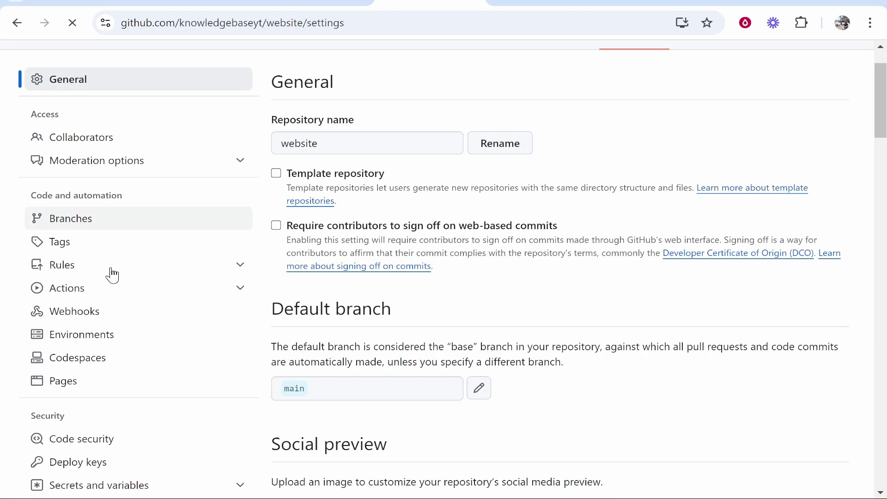
click(67, 378)
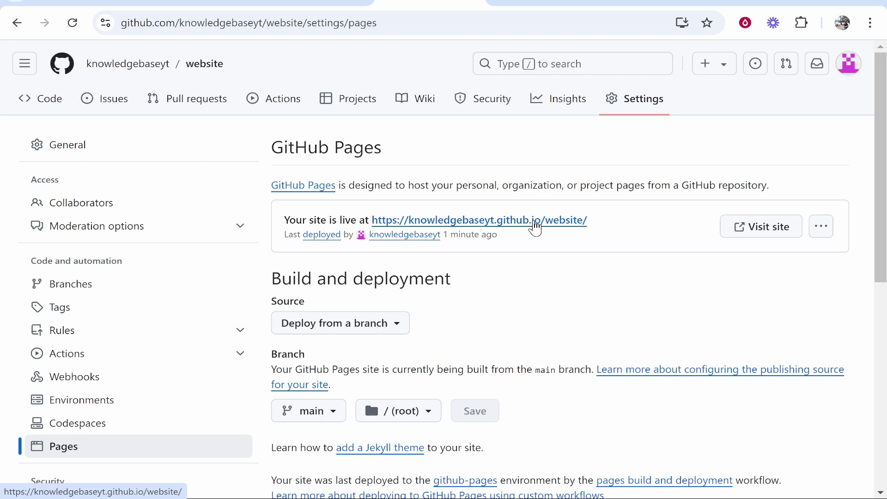
click(536, 226)
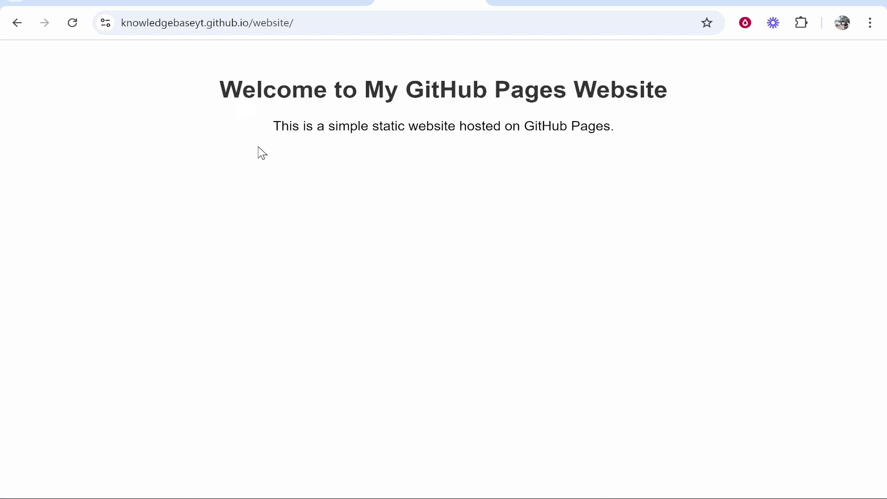
- Return to the Pages settings and scroll to the empty Custom domain section
click(17, 22)
scroll(518, 205, down, 4)
scroll(356, 244, down, 2)
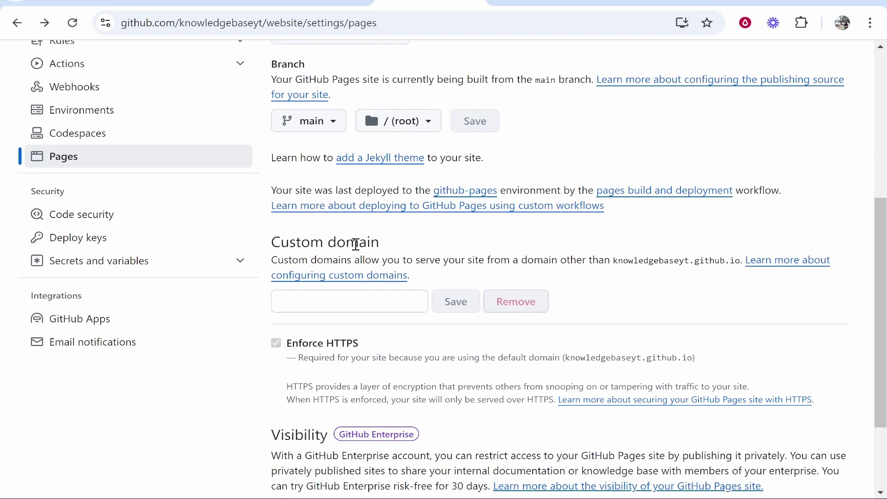
drag(271, 244, 406, 243)
- In Porkbun, open Domain Management and select knowledgebasetutorial.com to copy it
click(406, 244)
click(523, 6)
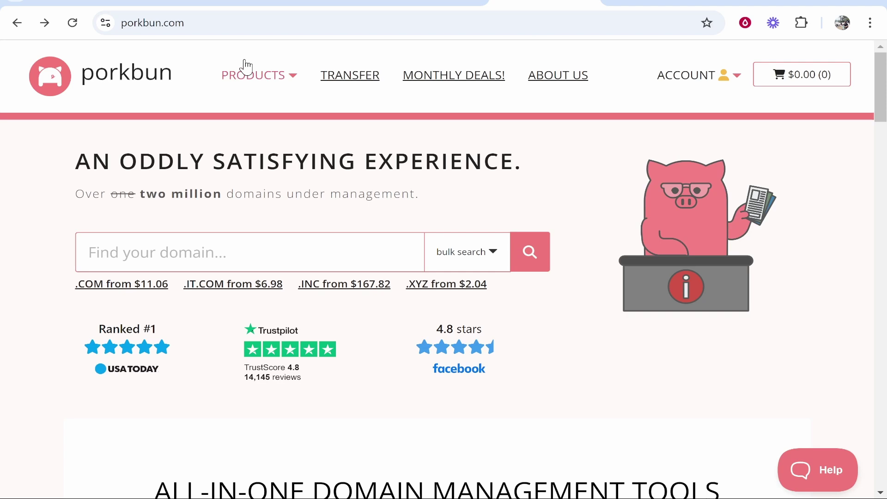
mouse_move(723, 92)
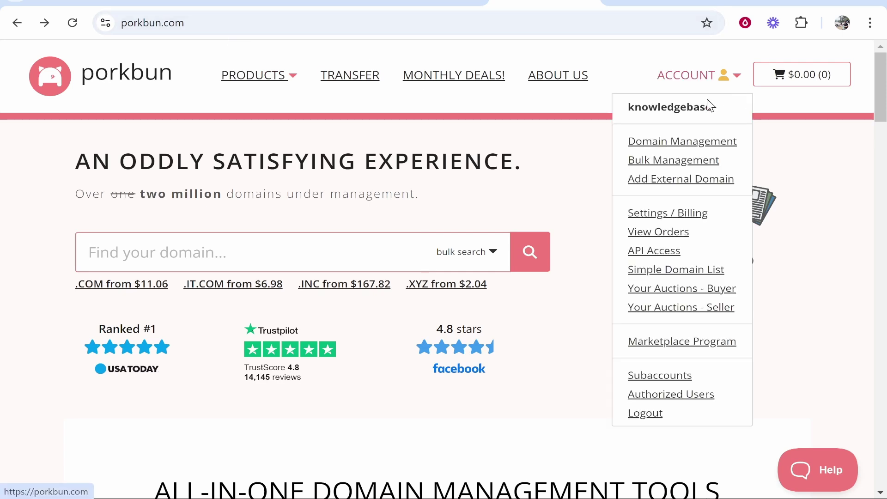
click(683, 141)
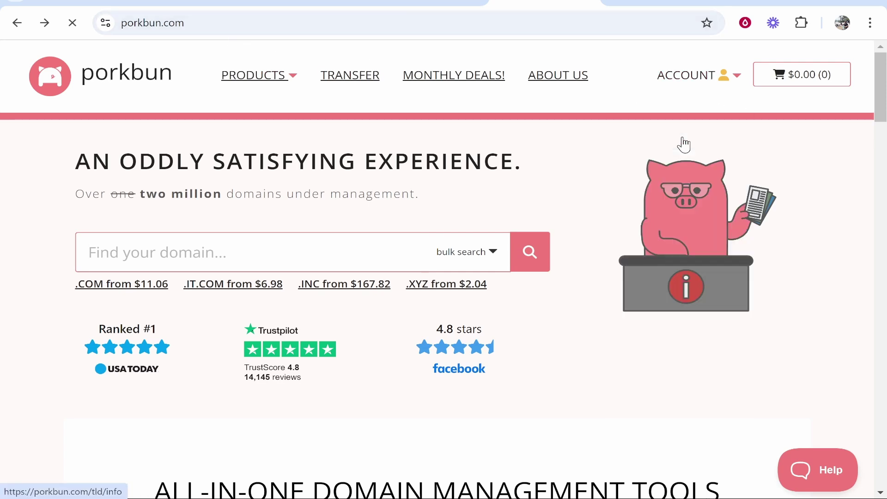
scroll(635, 182, down, 2)
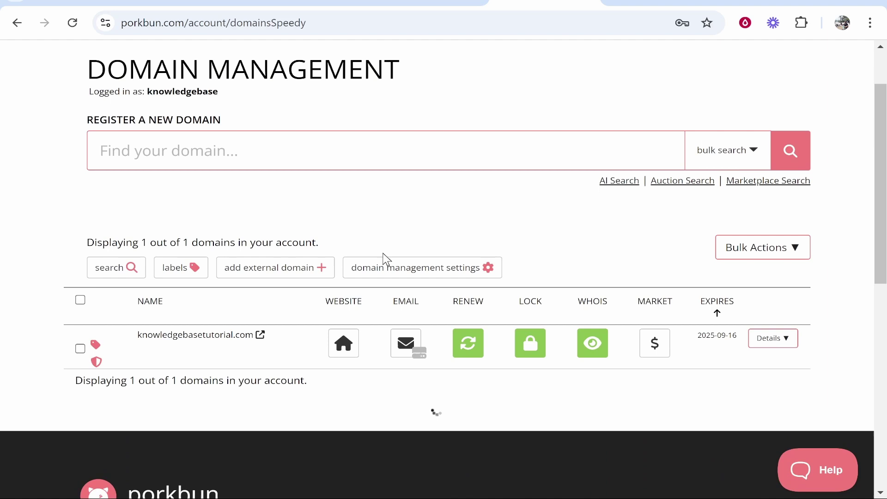
drag(137, 341, 255, 336)
key(ctrl+c)
mouse_move(265, 340)
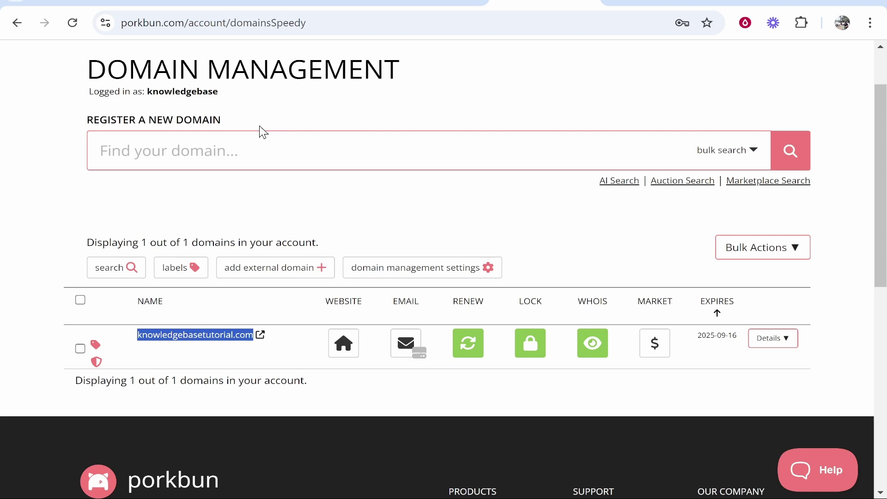
click(429, 2)
click(316, 293)
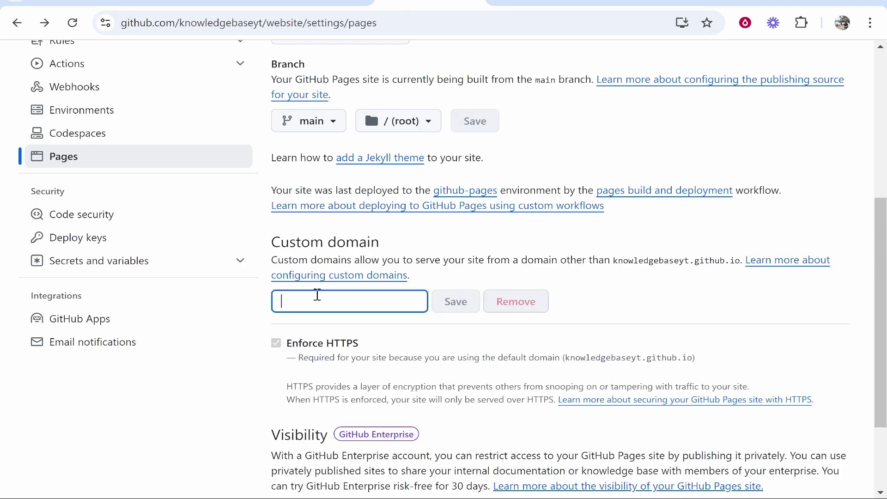
text(www.)
key(ctrl+v)
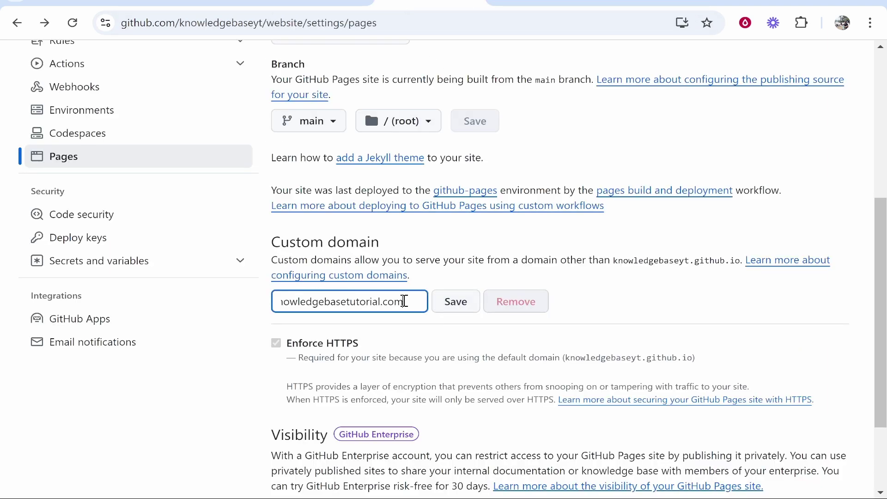
key(ctrl+a)
click(455, 305)
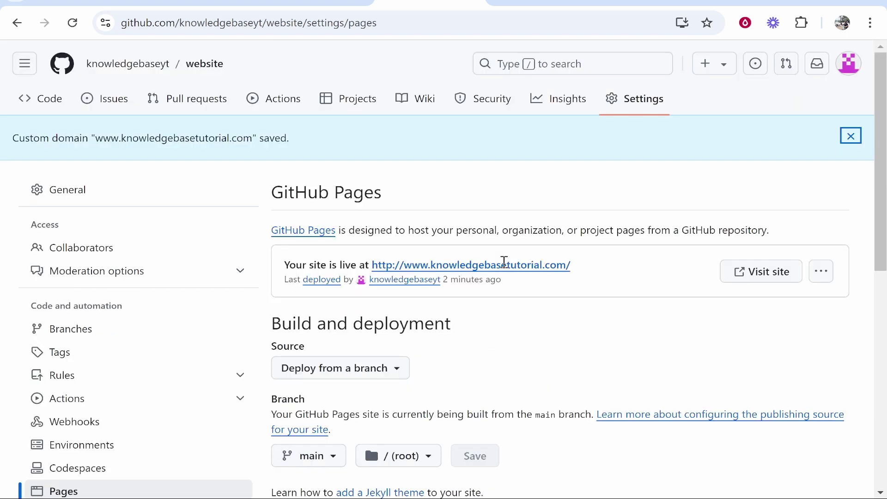
scroll(494, 282, down, 6)
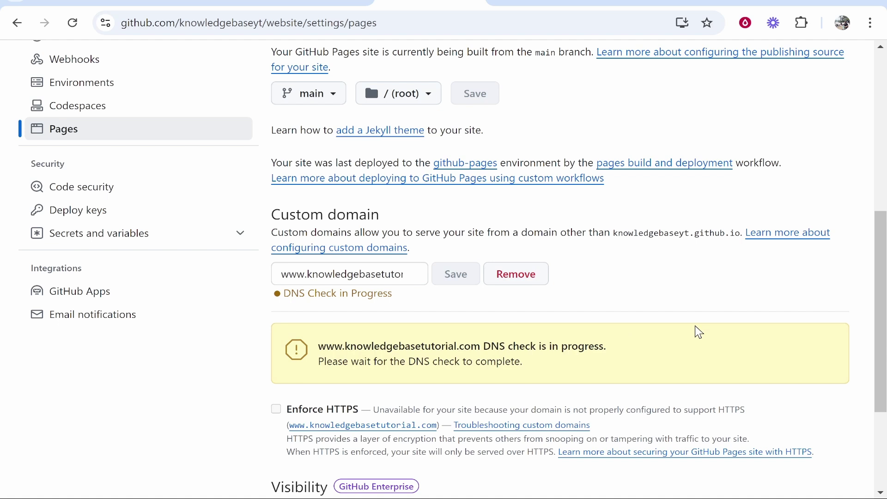
- Open the Porkbun DNS records page for knowledgebasetutorial.com
click(568, 3)
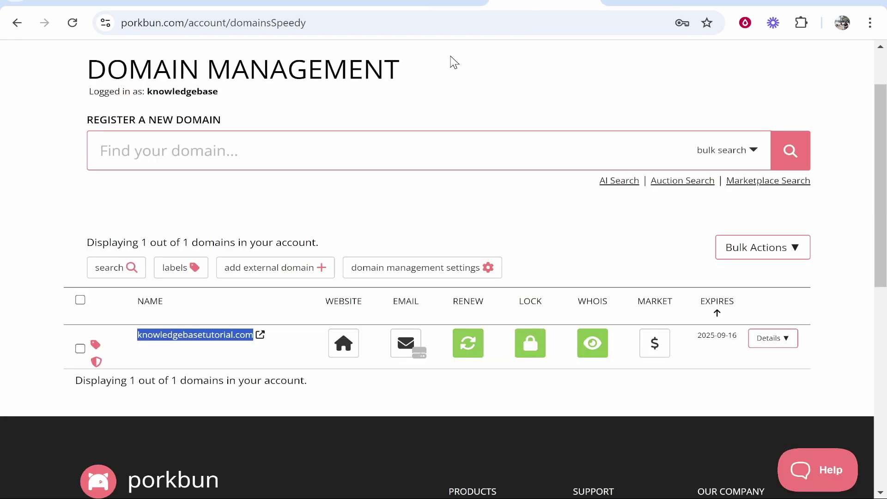
mouse_move(342, 341)
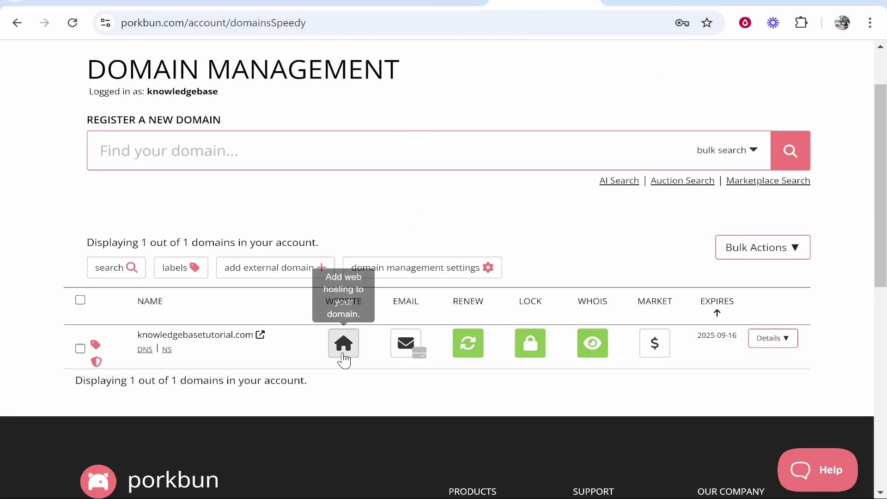
click(144, 350)
scroll(378, 255, down, 5)
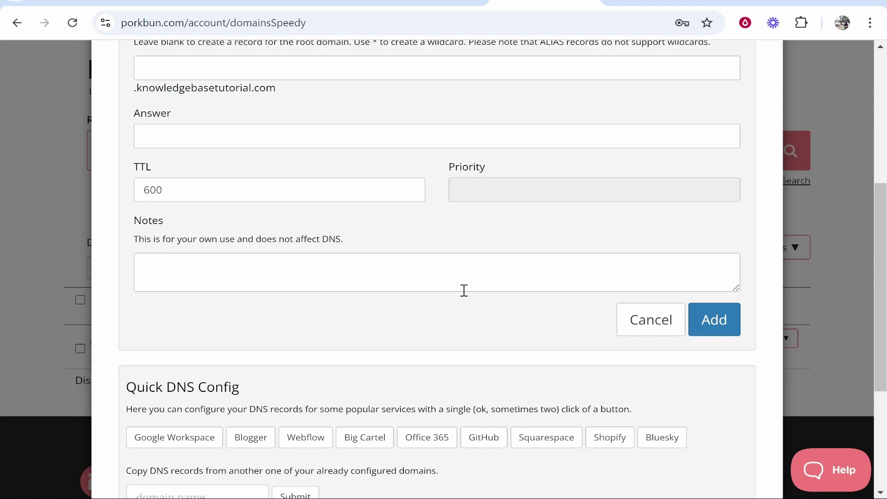
scroll(198, 313, down, 2)
- Apply Porkbun's GitHub Quick DNS Config preset and confirm it
drag(126, 319, 244, 312)
click(245, 310)
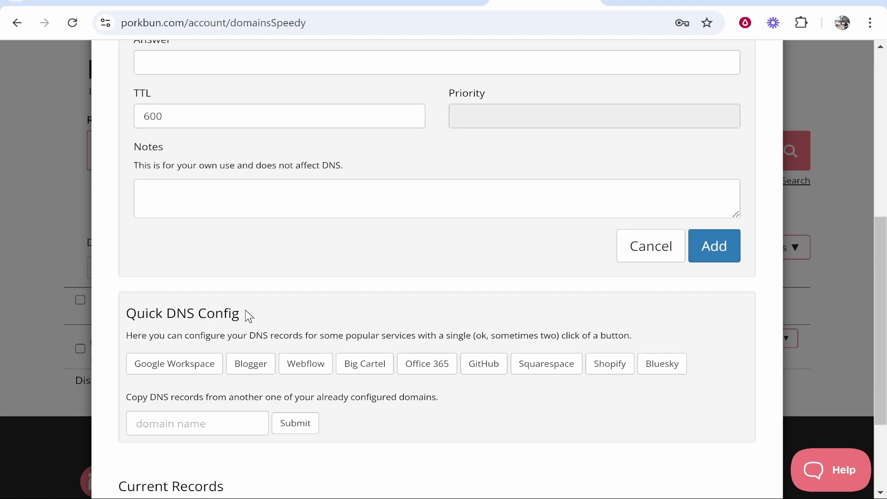
scroll(323, 316, down, 2)
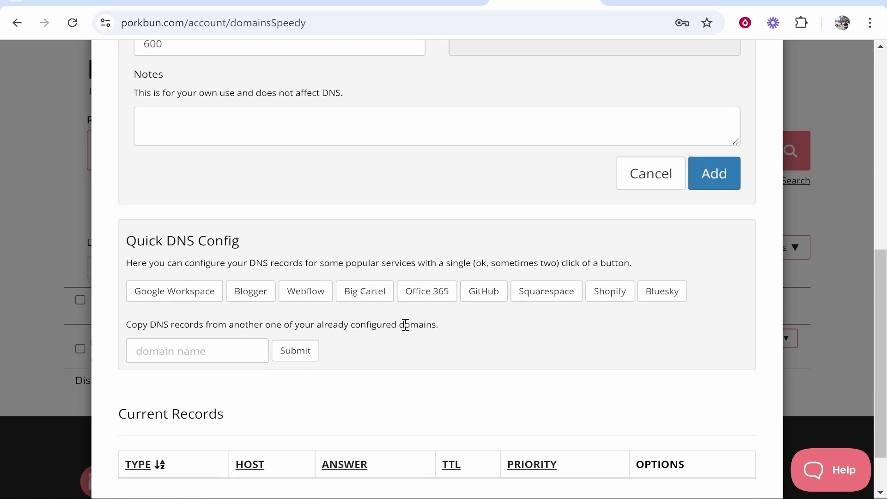
click(490, 300)
click(512, 128)
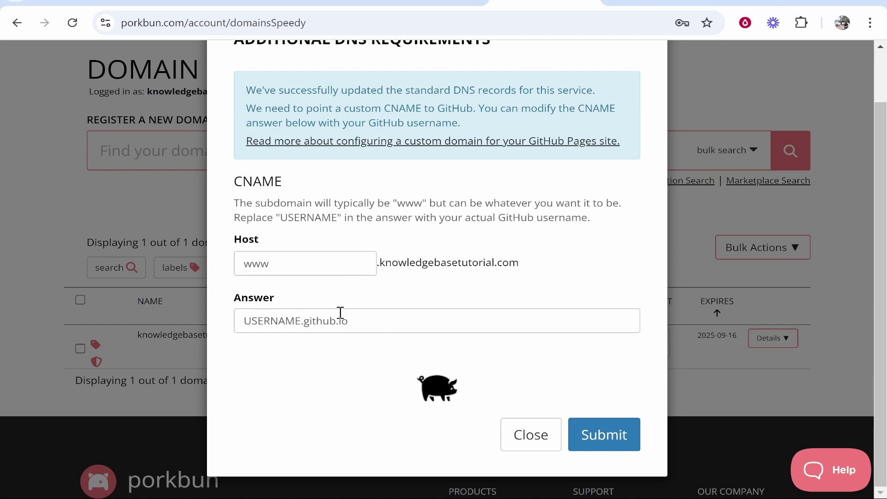
- Replace USERNAME in the www CNAME answer with the GitHub username and submit the record
drag(289, 181, 229, 181)
click(236, 181)
drag(289, 181, 247, 181)
click(287, 212)
drag(301, 321, 244, 321)
click(244, 320)
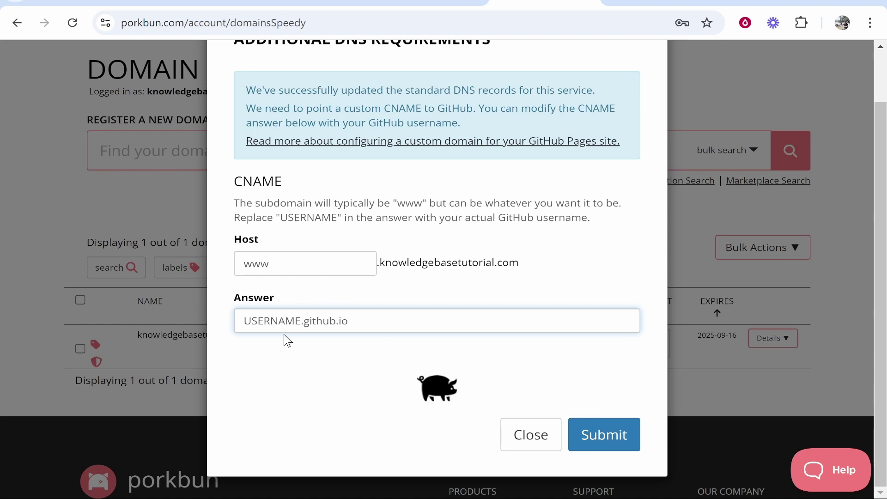
drag(300, 320, 229, 325)
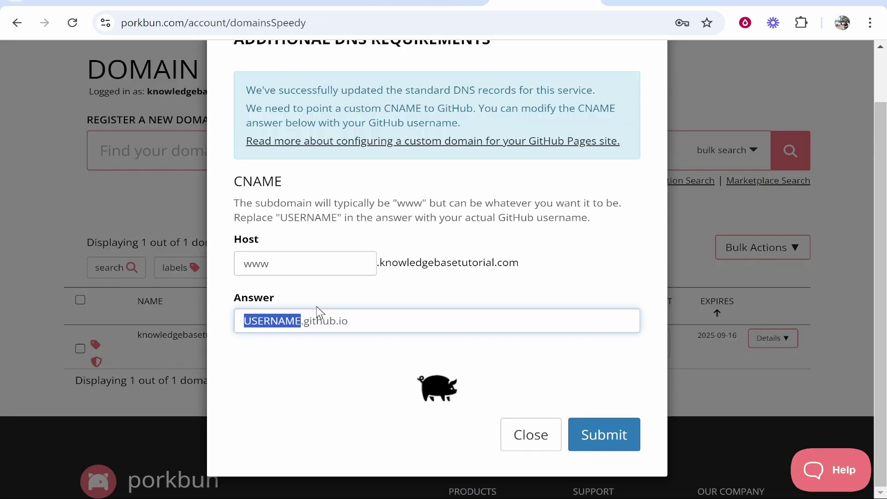
key(BackSpace)
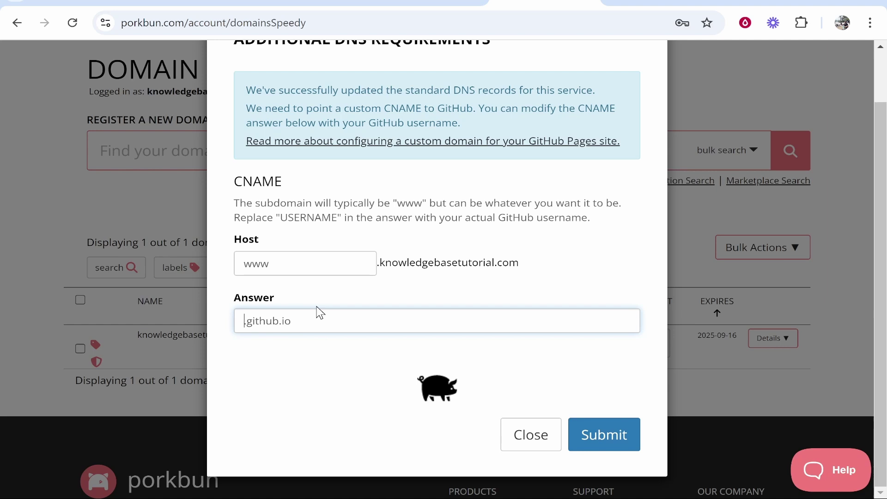
text(knowledgebaseyt)
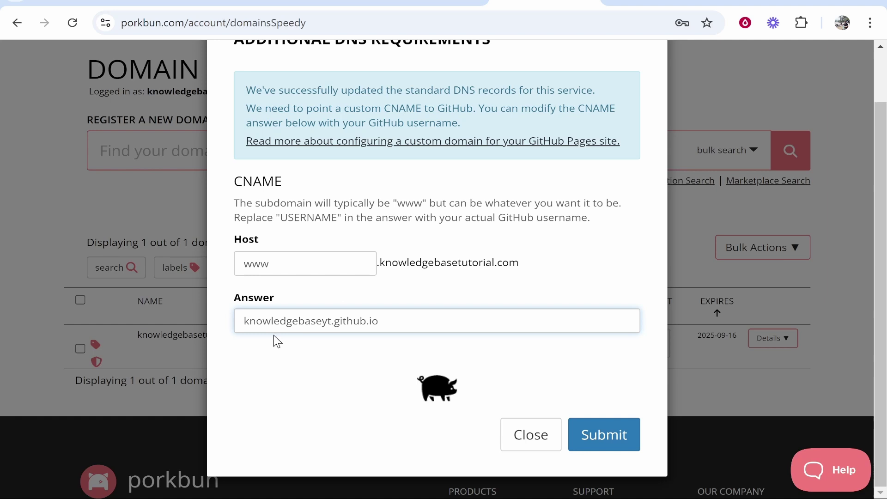
click(594, 438)
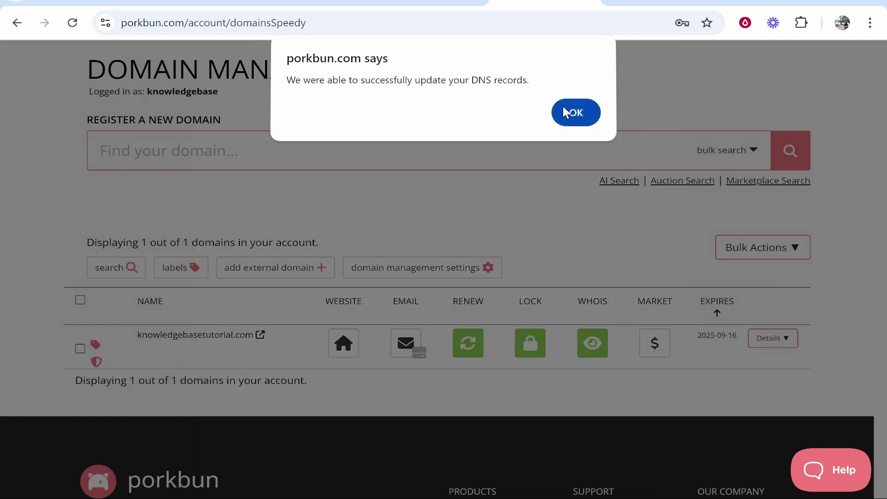
- Dismiss the DNS-updated alerts and scroll to the Current Records table
click(574, 115)
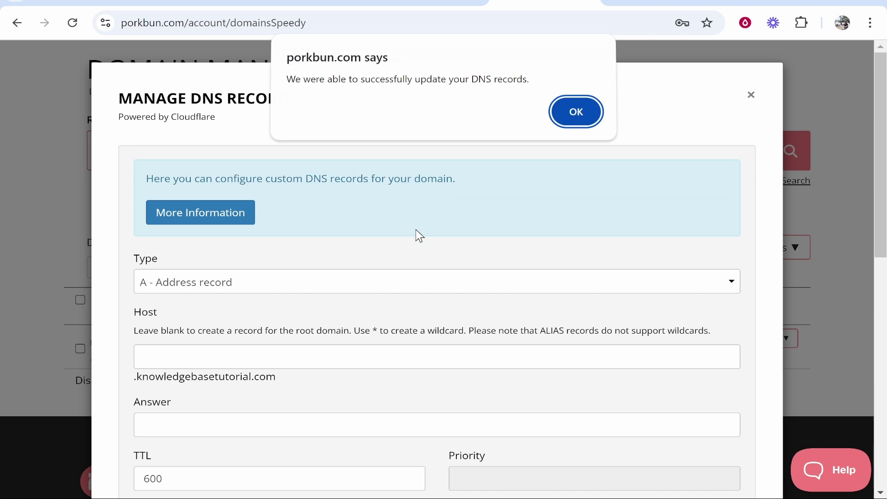
key(Return)
scroll(504, 146, up, 3)
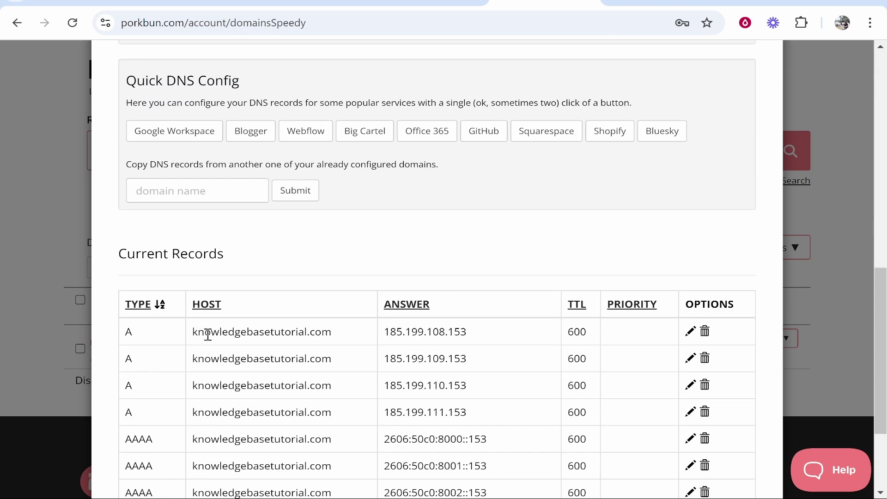
scroll(207, 335, down, 2)
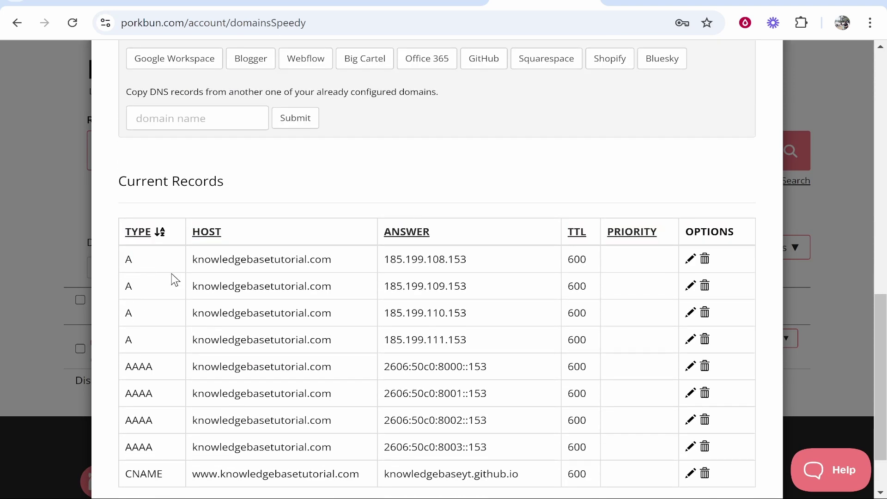
scroll(188, 297, down, 2)
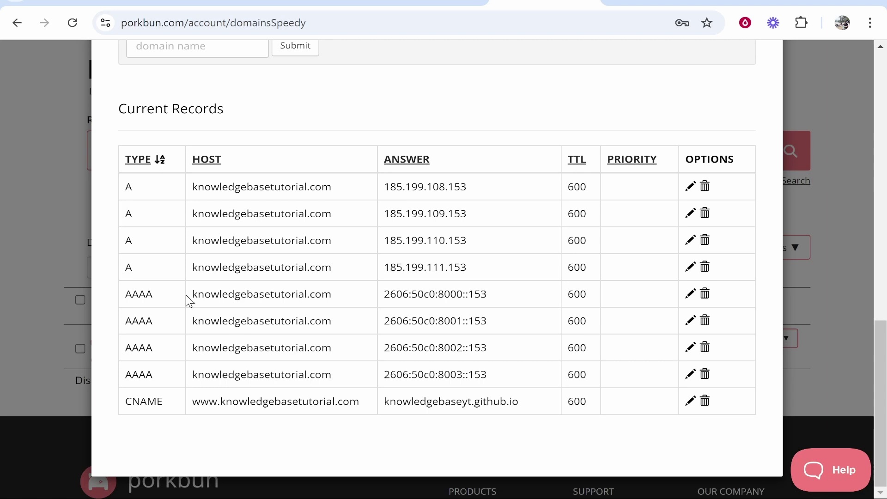
drag(188, 297, 234, 297)
- Review the AAAA records and the www CNAME pointing to the github.io address
double_click(133, 296)
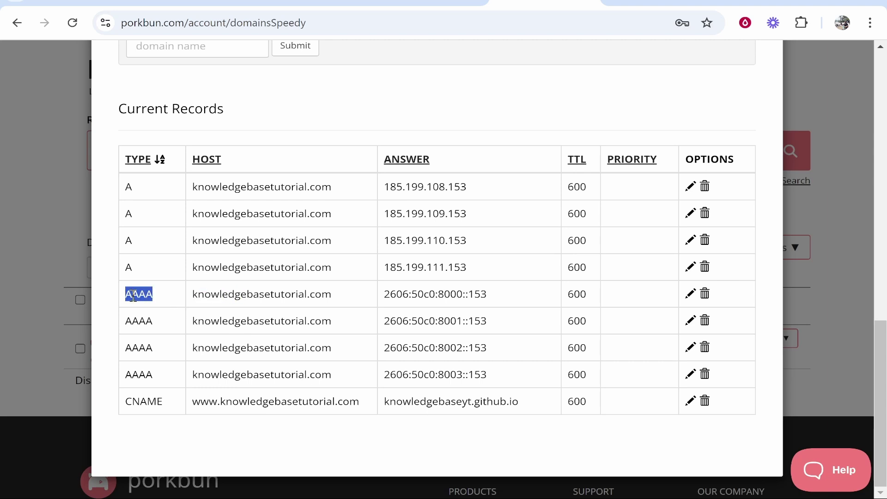
click(327, 294)
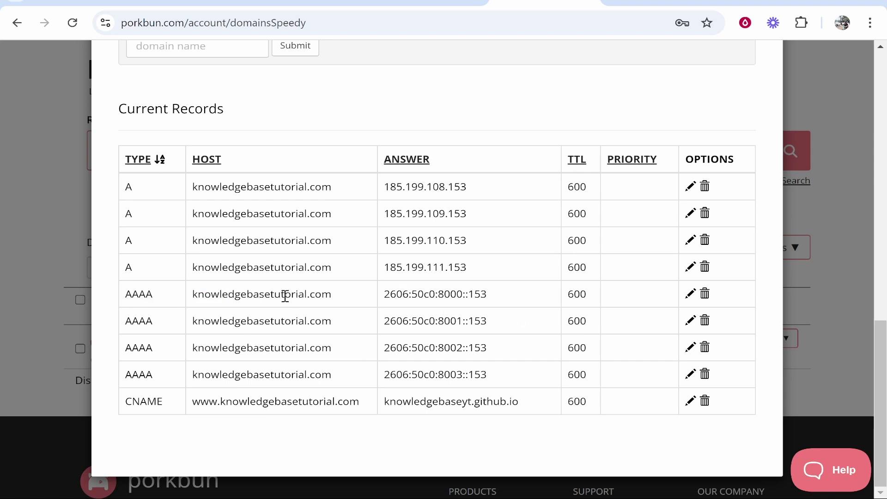
drag(273, 296, 206, 298)
click(355, 304)
double_click(159, 400)
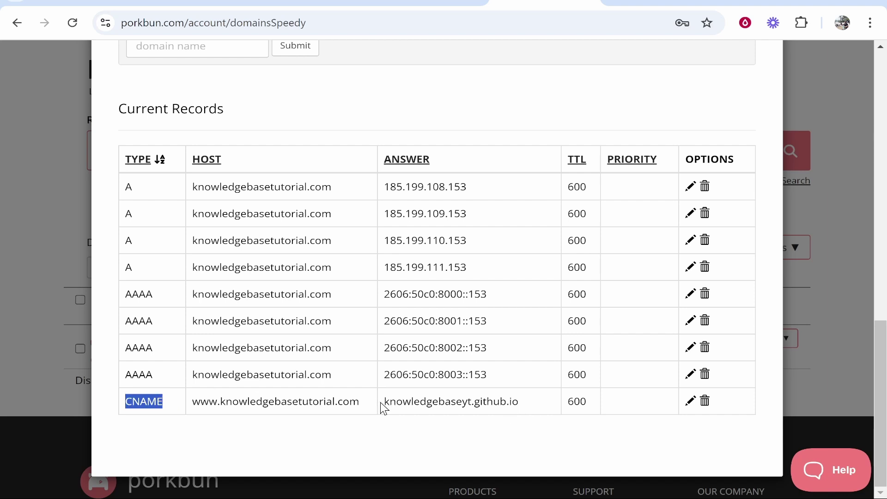
drag(382, 402, 447, 400)
click(466, 401)
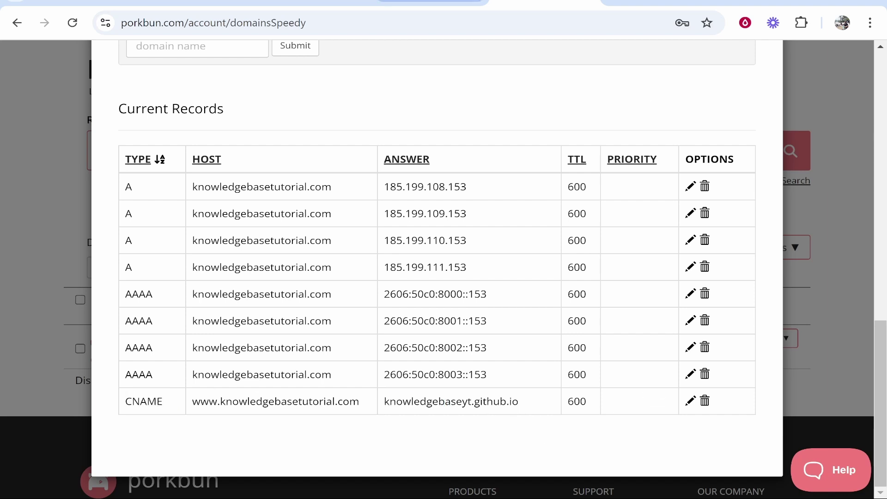
click(430, 2)
- Reload the Pages settings to rerun the custom-domain DNS check, which reports unsuccessful
scroll(419, 293, down, 2)
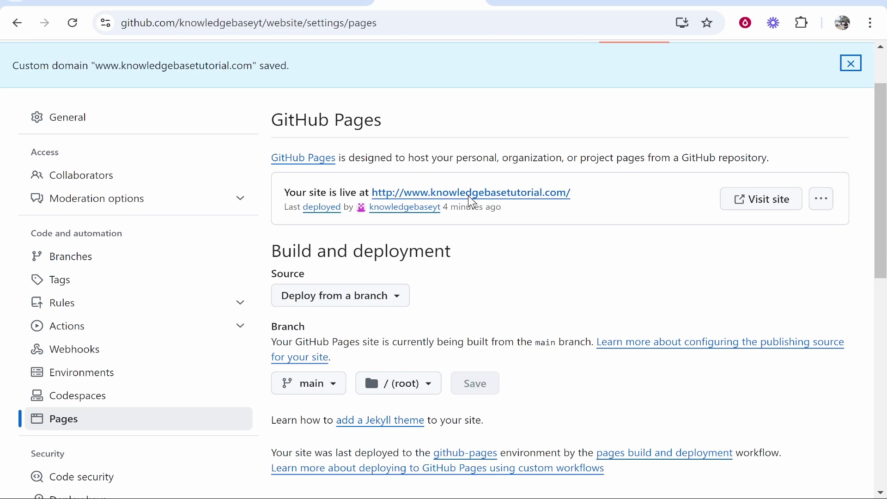
scroll(471, 212, down, 5)
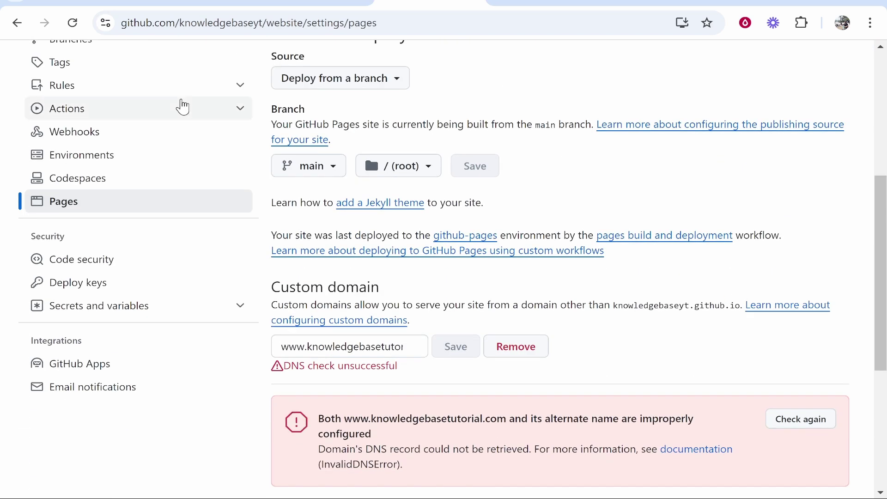
click(73, 23)
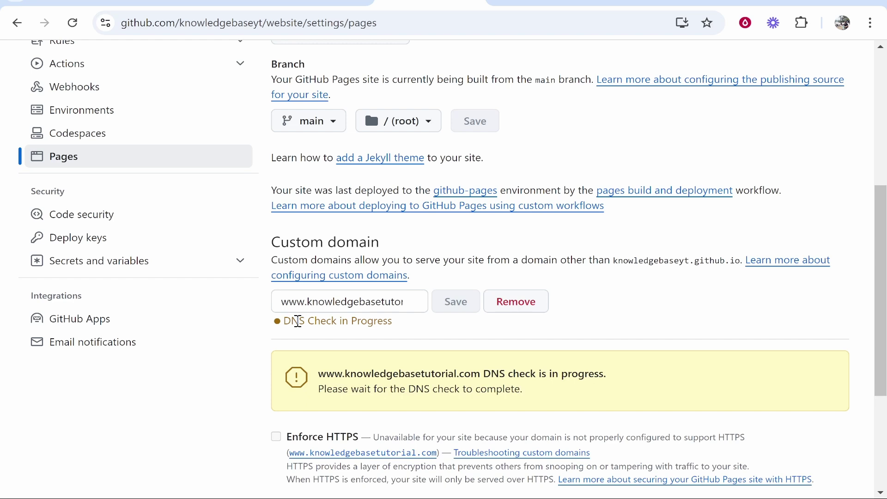
drag(308, 321, 288, 323)
click(290, 323)
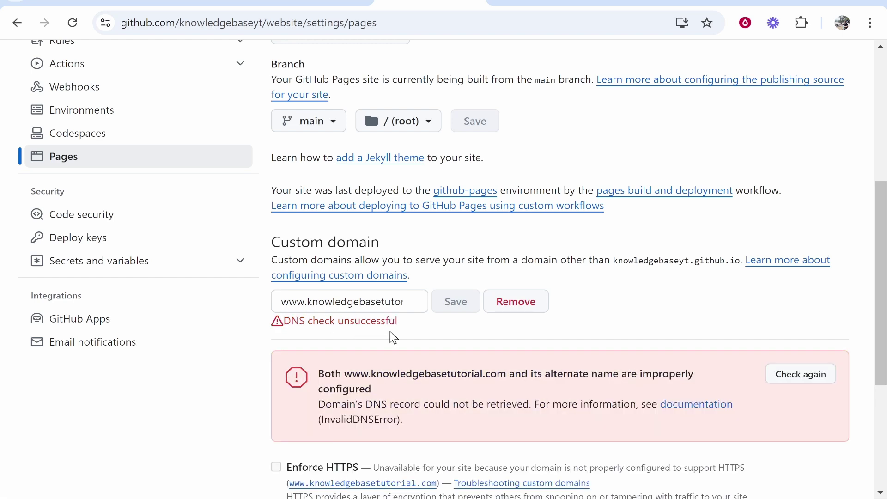
drag(396, 321, 283, 321)
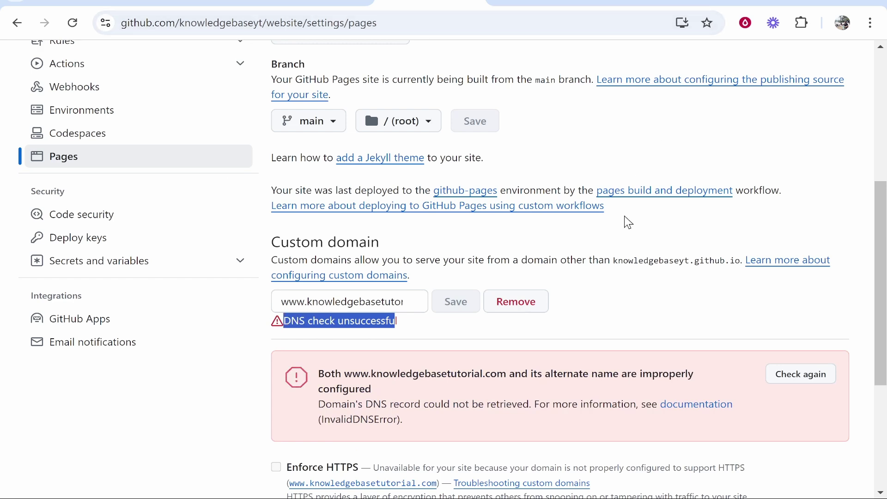
scroll(625, 222, up, 6)
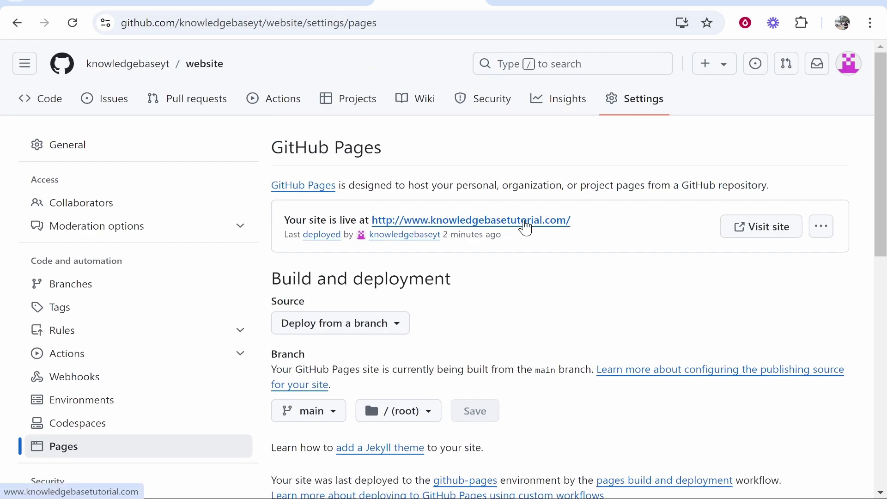
- Try the custom-domain site, which fails to load, then reload the Pages settings
click(463, 228)
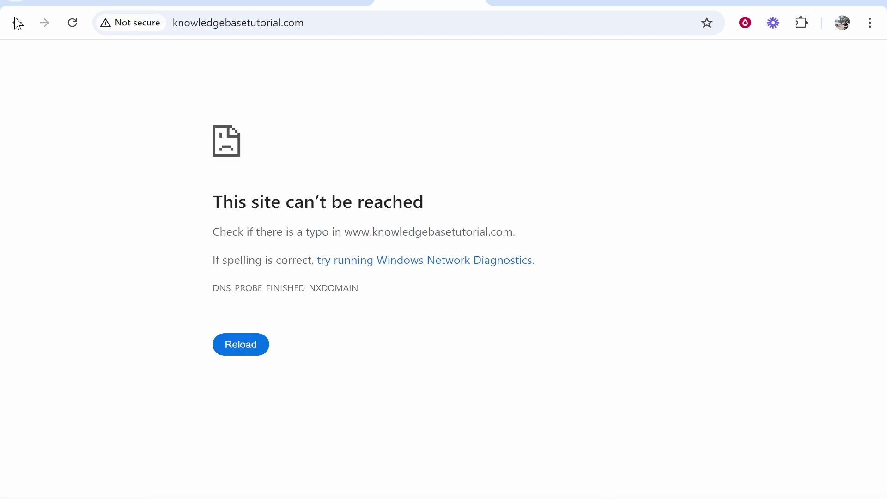
click(75, 26)
click(14, 24)
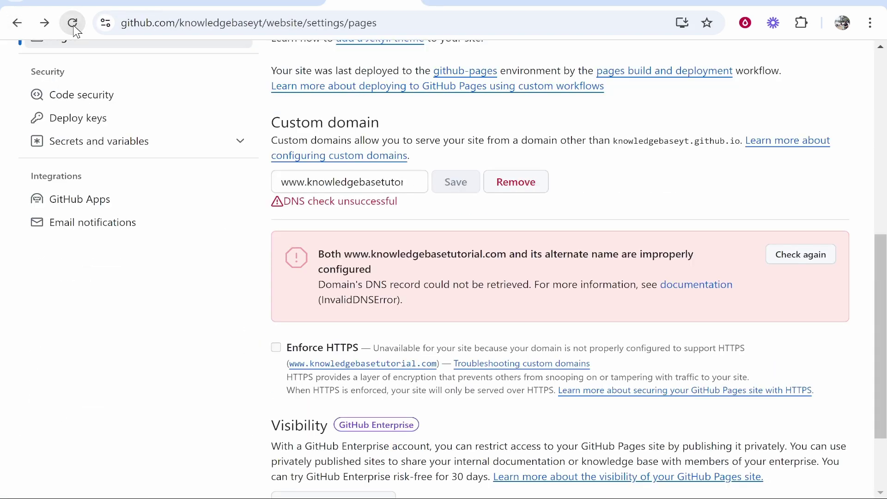
click(74, 25)
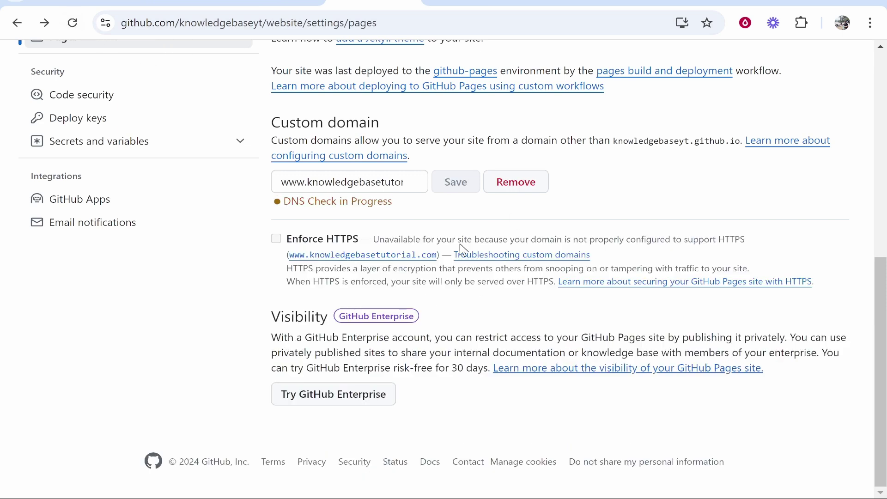
scroll(459, 243, up, 2)
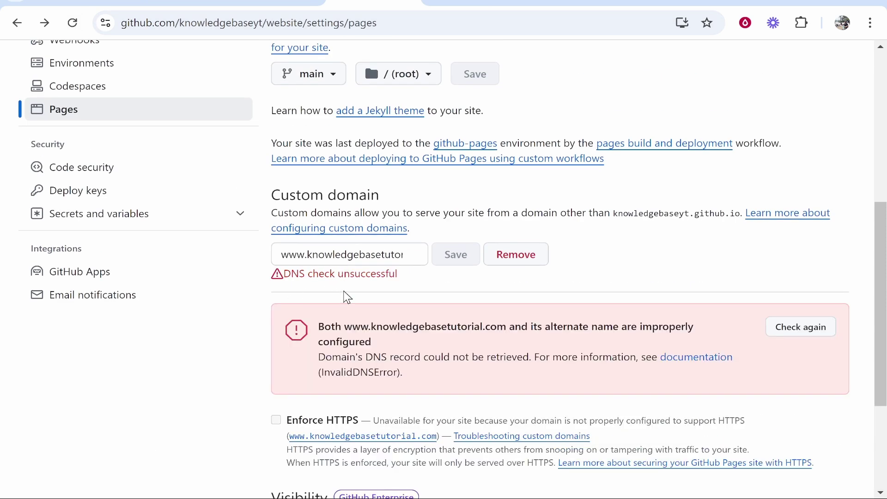
scroll(347, 297, up, 5)
click(463, 101)
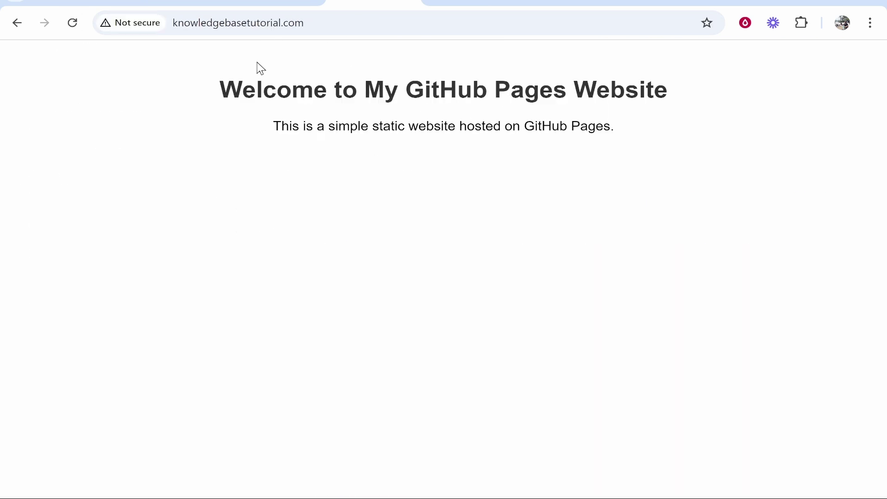
drag(242, 90, 701, 99)
click(700, 99)
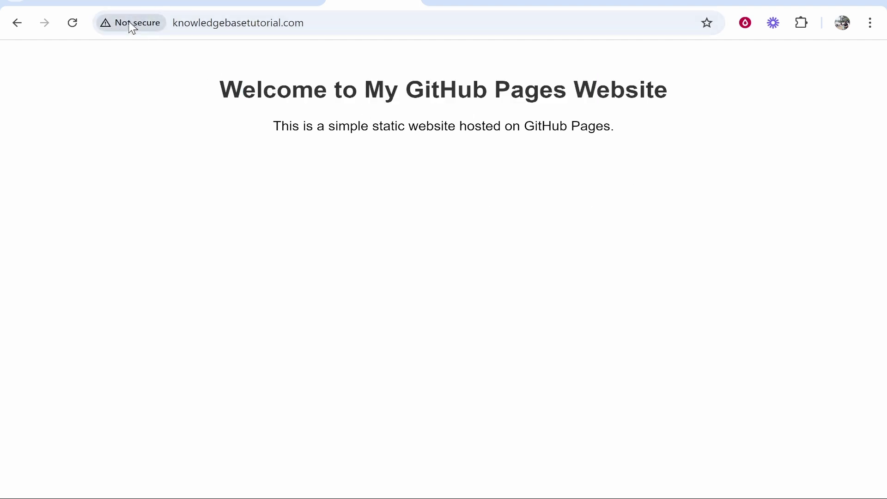
click(17, 24)
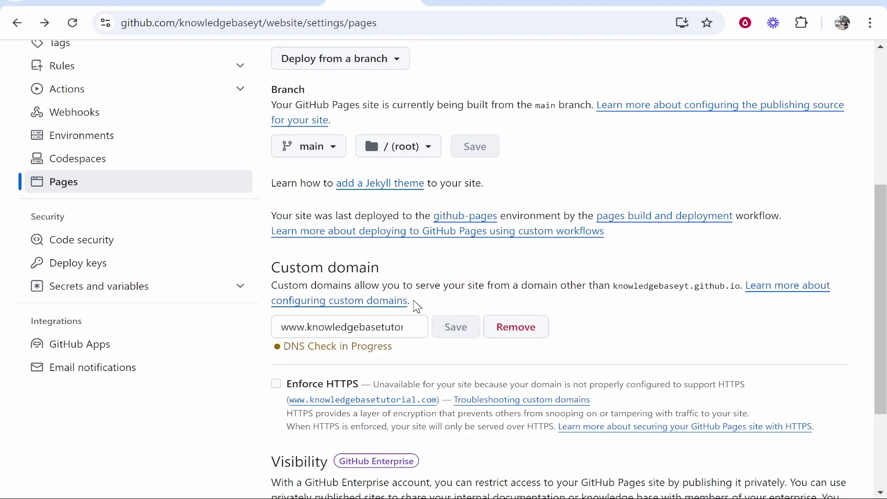
drag(290, 346, 380, 345)
click(415, 356)
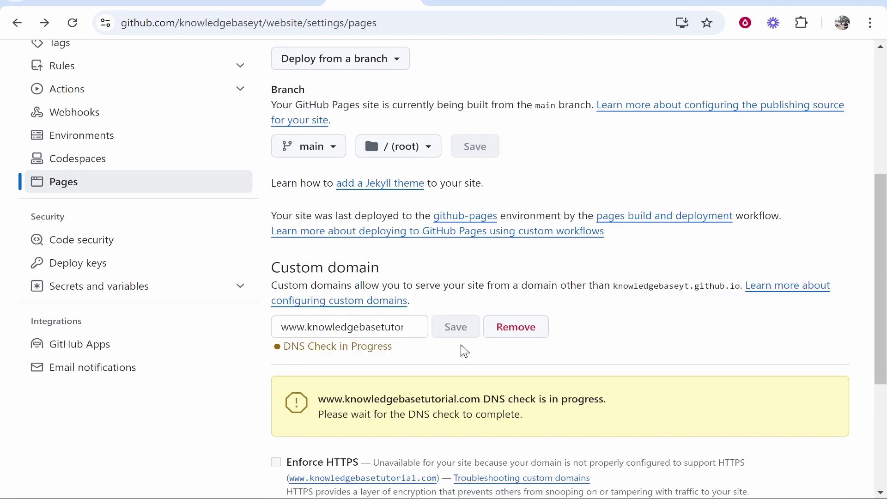
click(665, 2)
- On dnschecker.org, check the domain's A records, resolving worldwide to 185.199.108–111.153
key(ctrl+a)
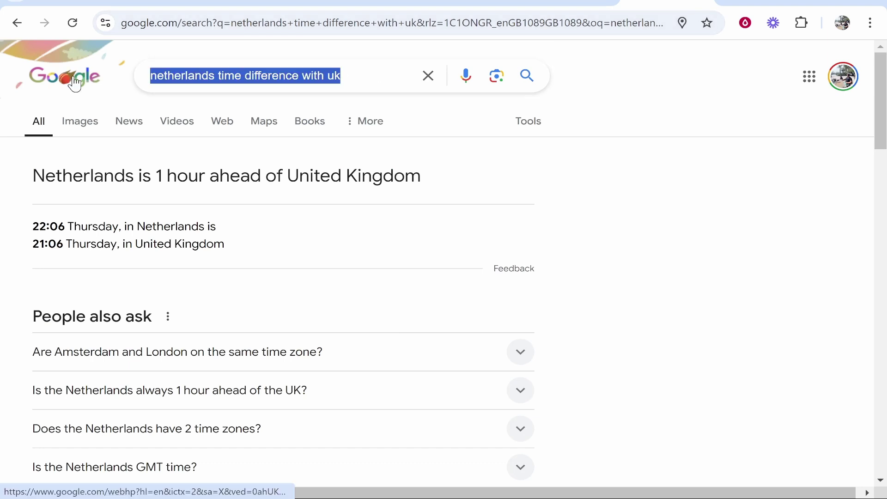
text(dns)
click(319, 109)
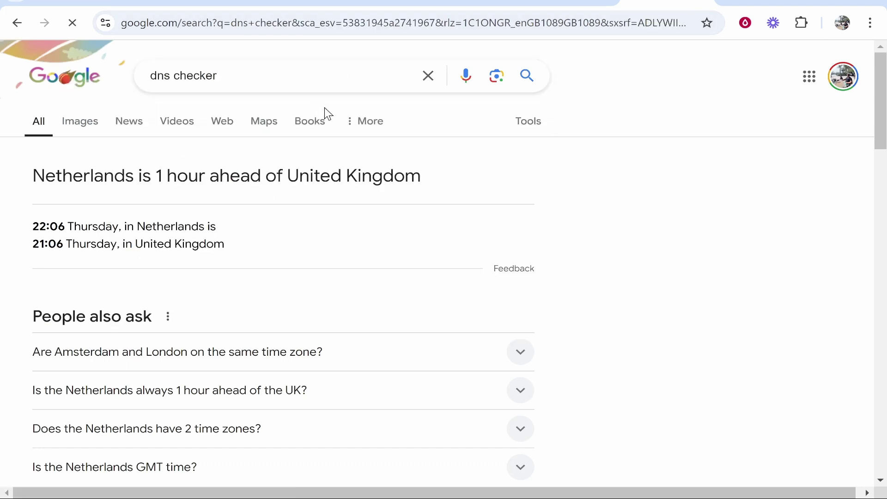
click(187, 209)
click(73, 192)
key(ctrl+v)
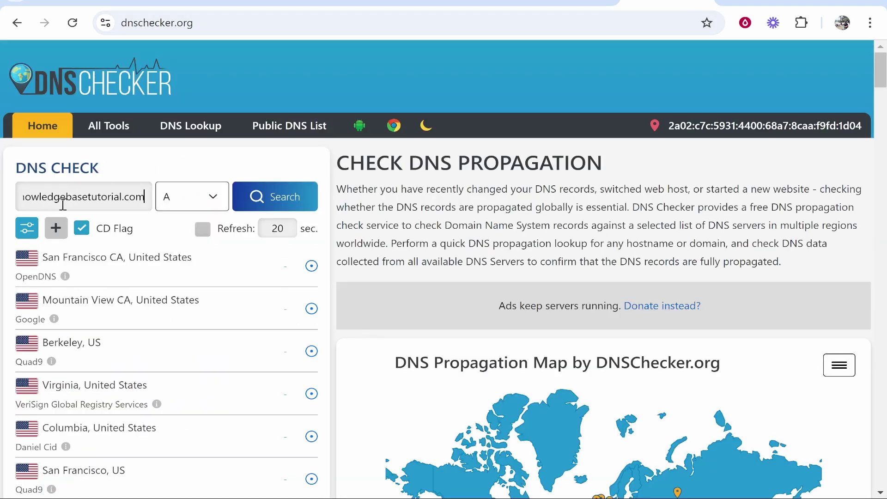
click(255, 198)
scroll(309, 259, down, 8)
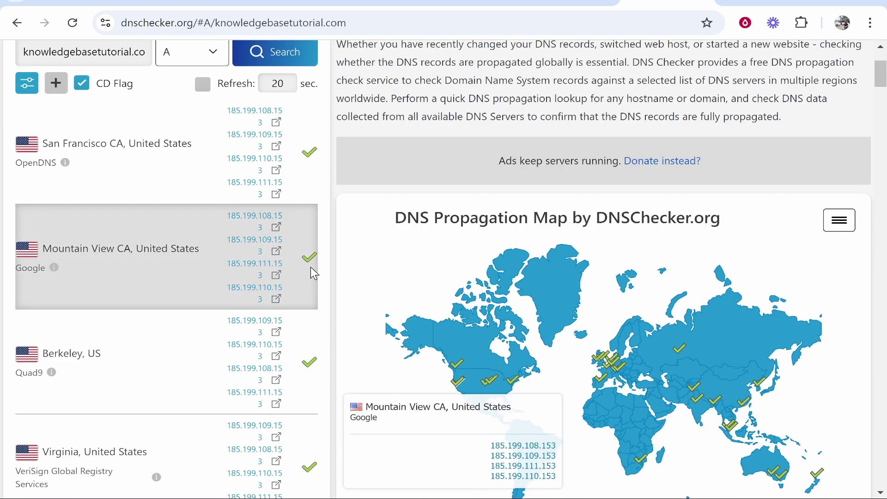
scroll(311, 233, down, 20)
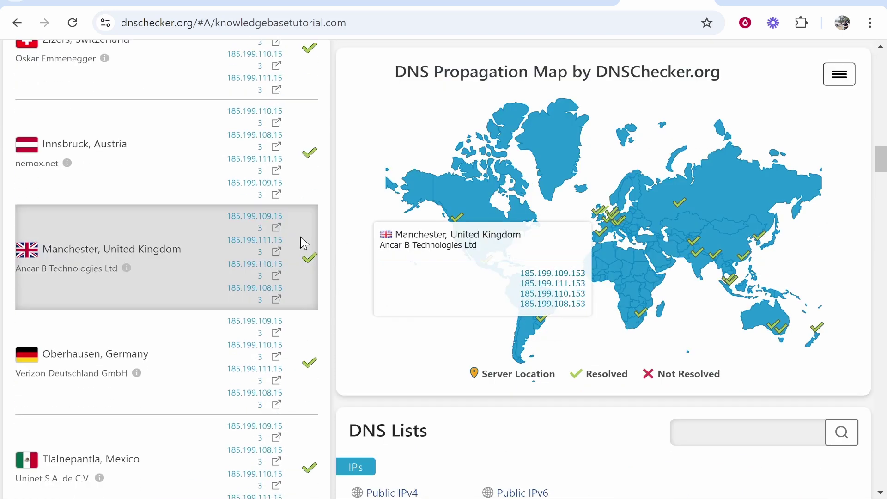
scroll(305, 250, down, 10)
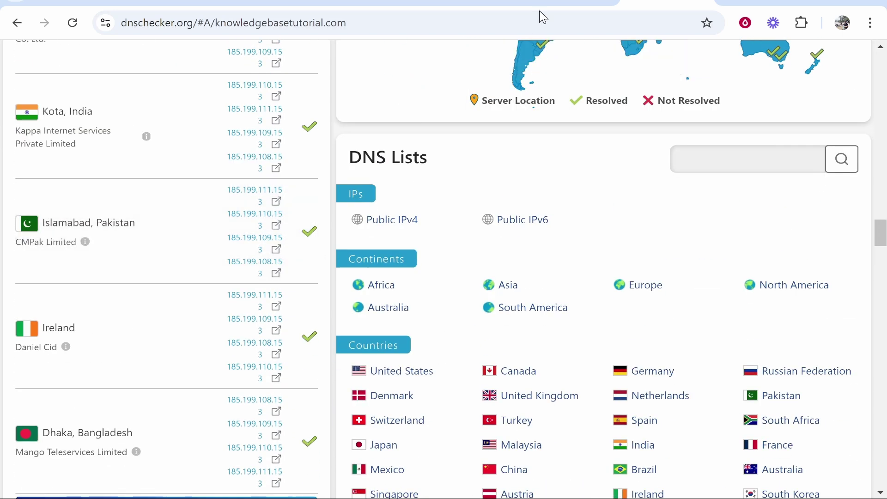
- Revisit the Porkbun DNS records, the live site, and the GitHub Pages settings
click(471, 1)
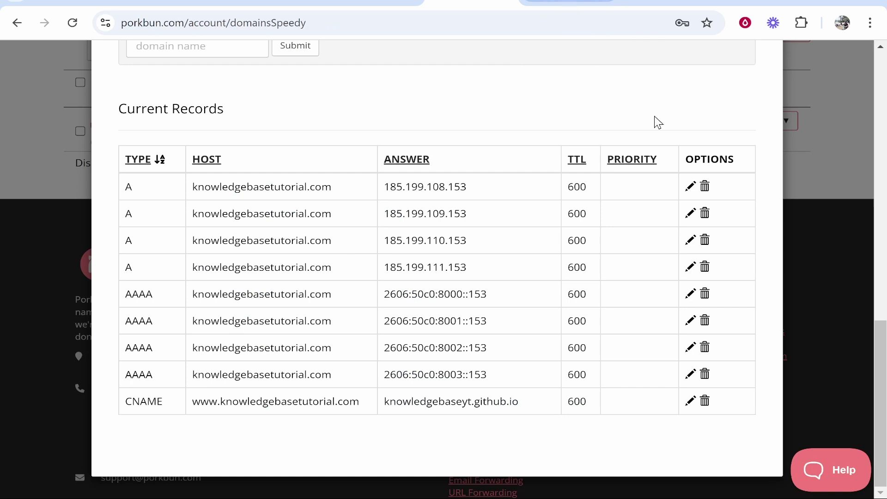
scroll(657, 122, up, 8)
click(372, 3)
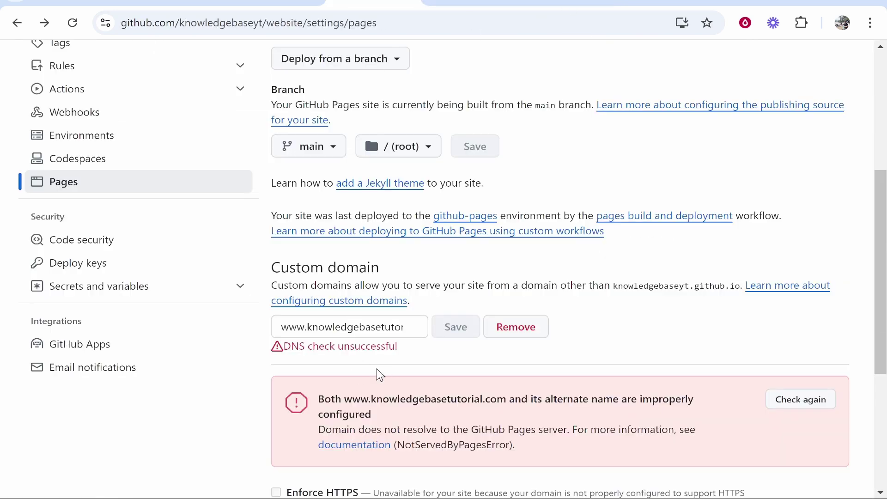
scroll(466, 136, up, 3)
click(455, 102)
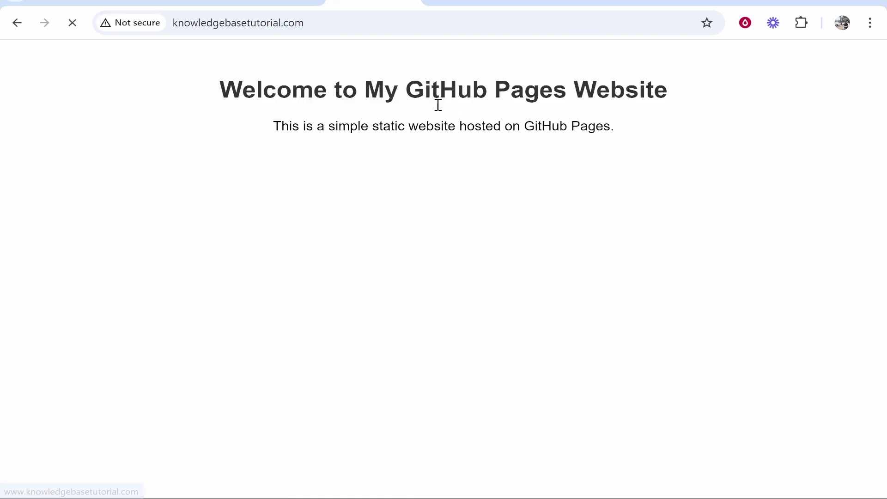
click(9, 28)
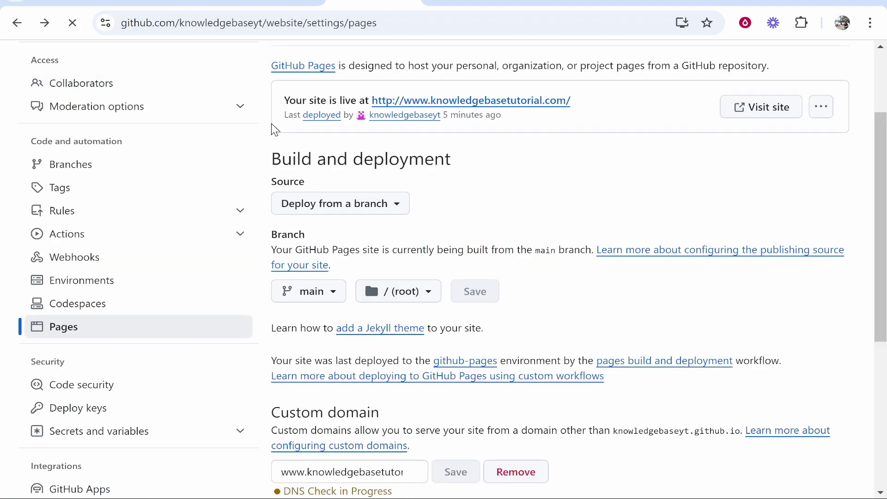